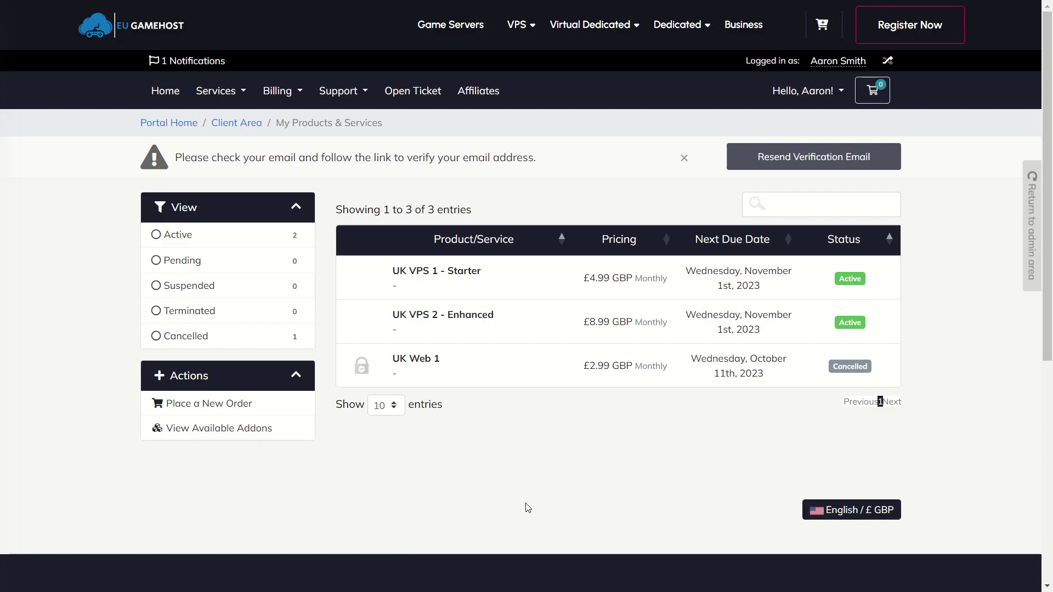
Step: Go to Services > Path Firewall and view the first VPS IP, 141.98.157.26
left_click(221, 98)
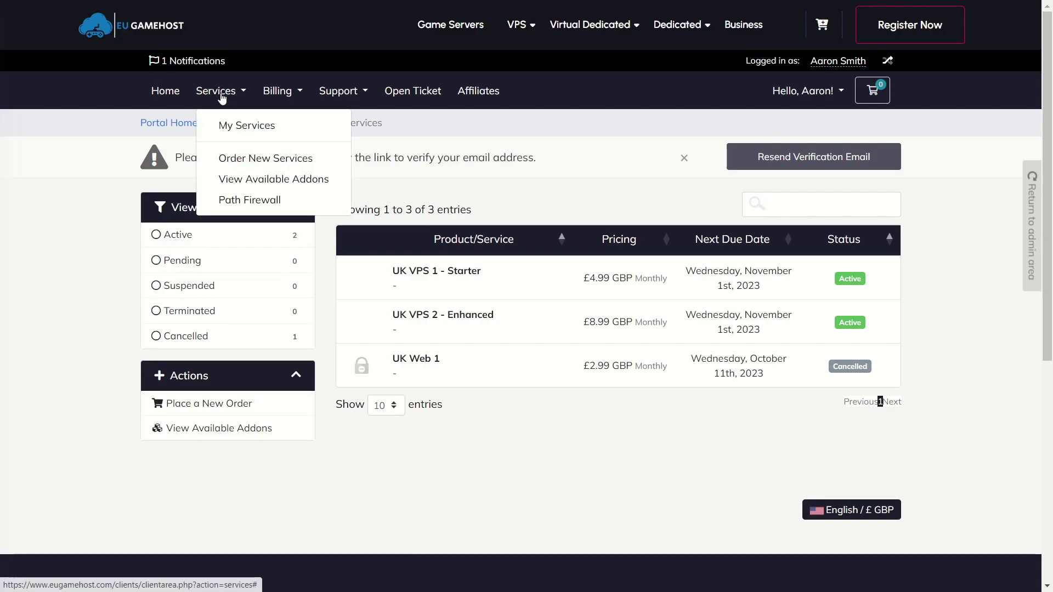
left_click(248, 206)
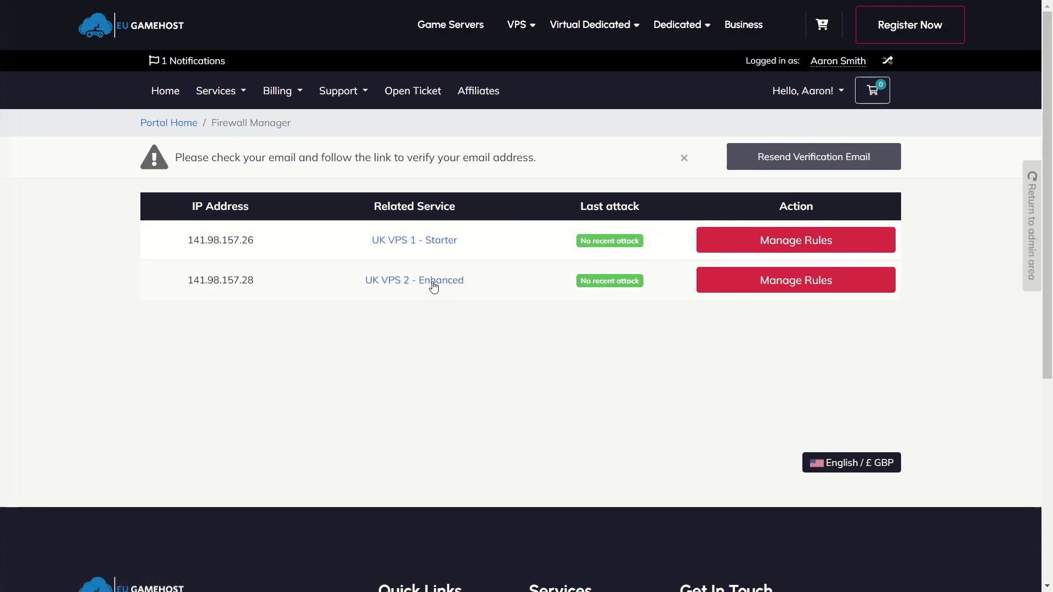
left_click_drag(226, 243, 369, 381)
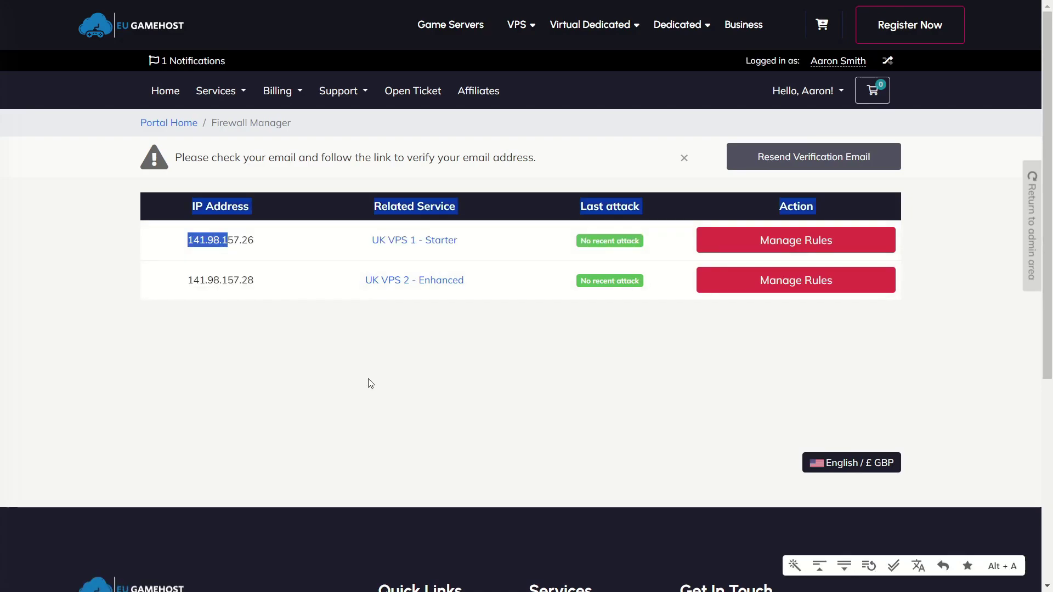
left_click(369, 380)
Step: Delete the TCP port 3389 RDP whitelist rule from 141.98.157.26's rules
left_click(806, 241)
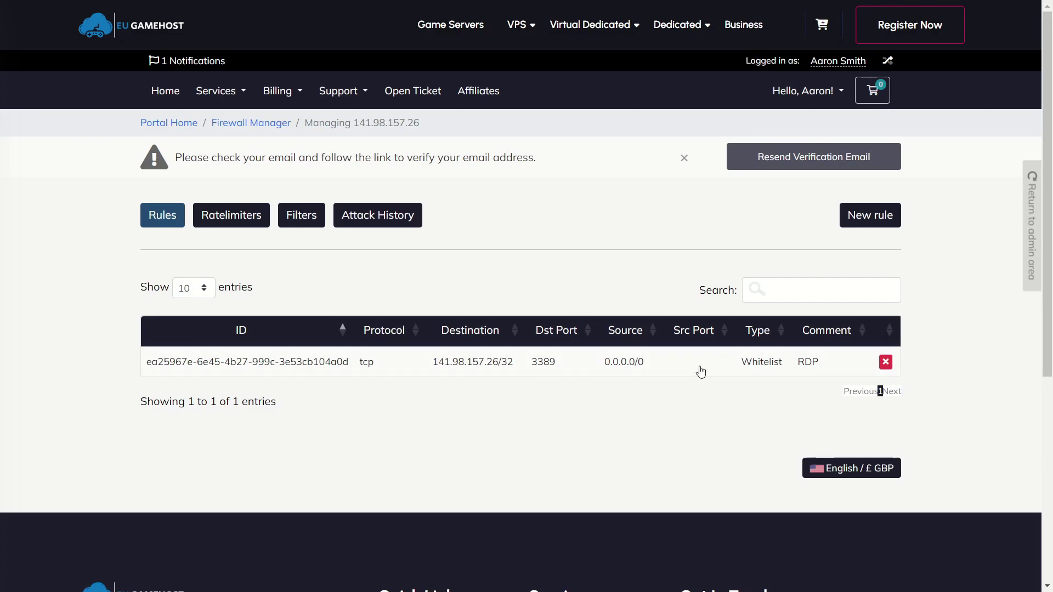
left_click(886, 363)
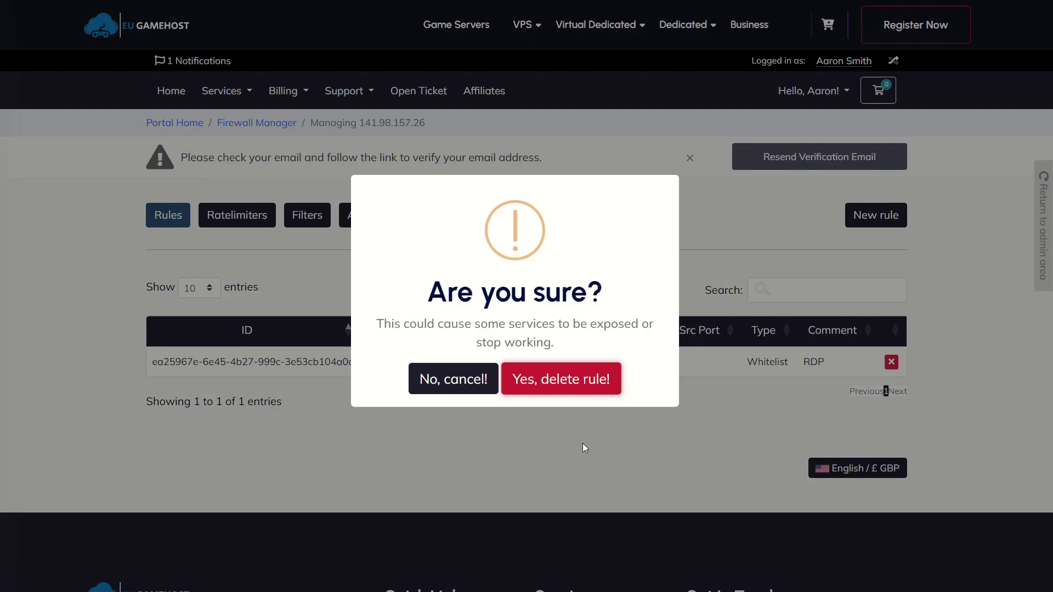
left_click(549, 386)
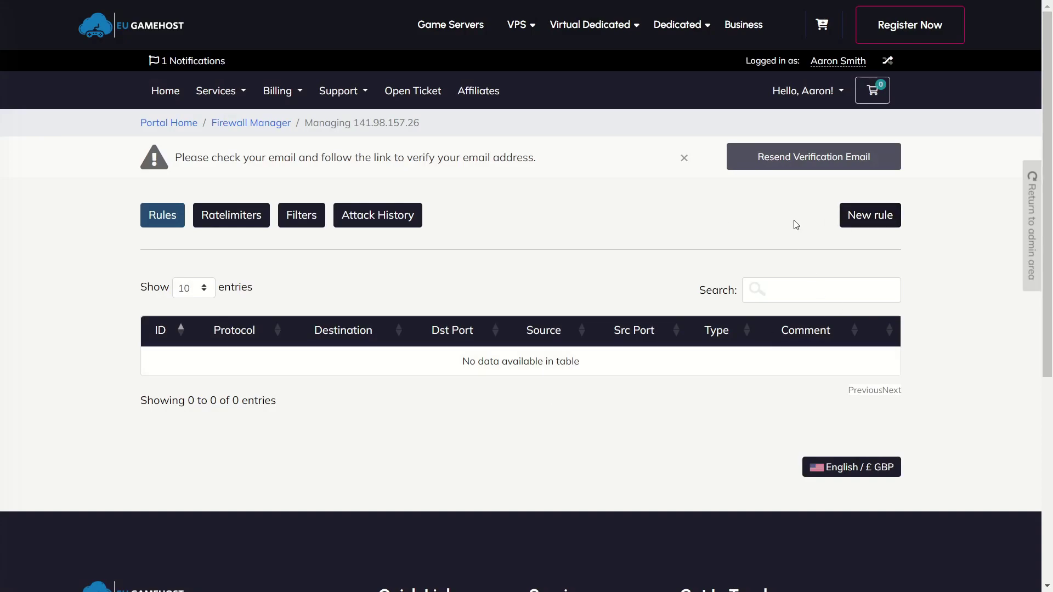
Step: Create a tcp whitelist rule for destination port 3389 with the comment RDP
left_click(879, 213)
left_click(434, 164)
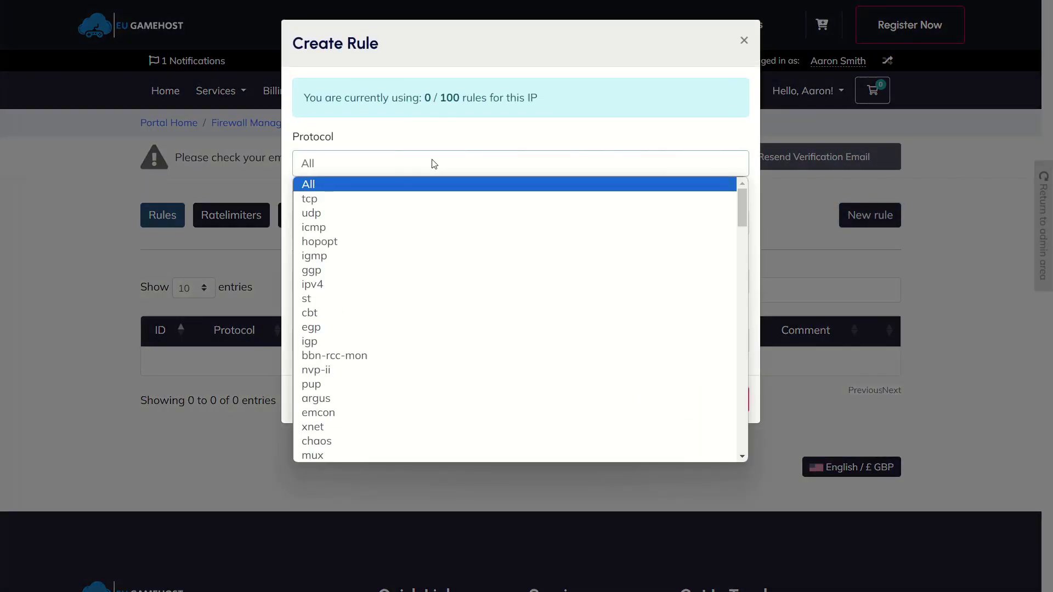
left_click(377, 203)
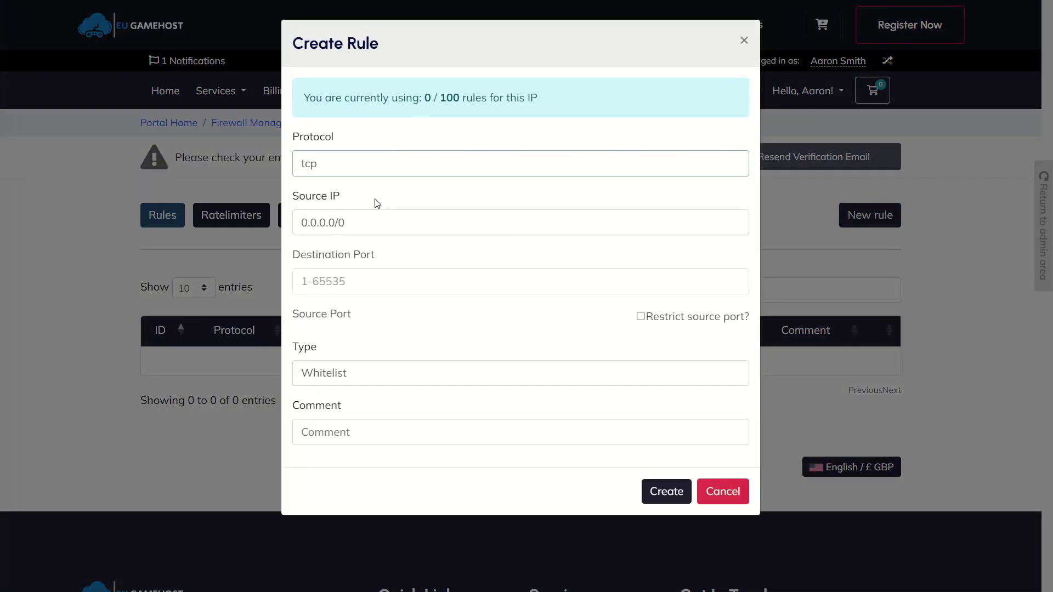
left_click(344, 291)
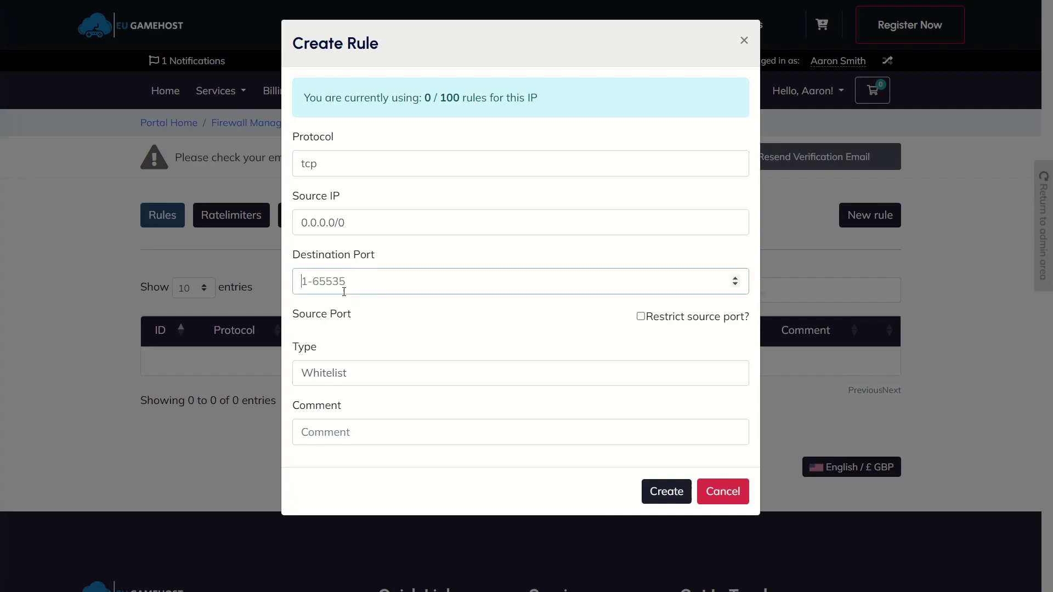
type("3389")
left_click(320, 438)
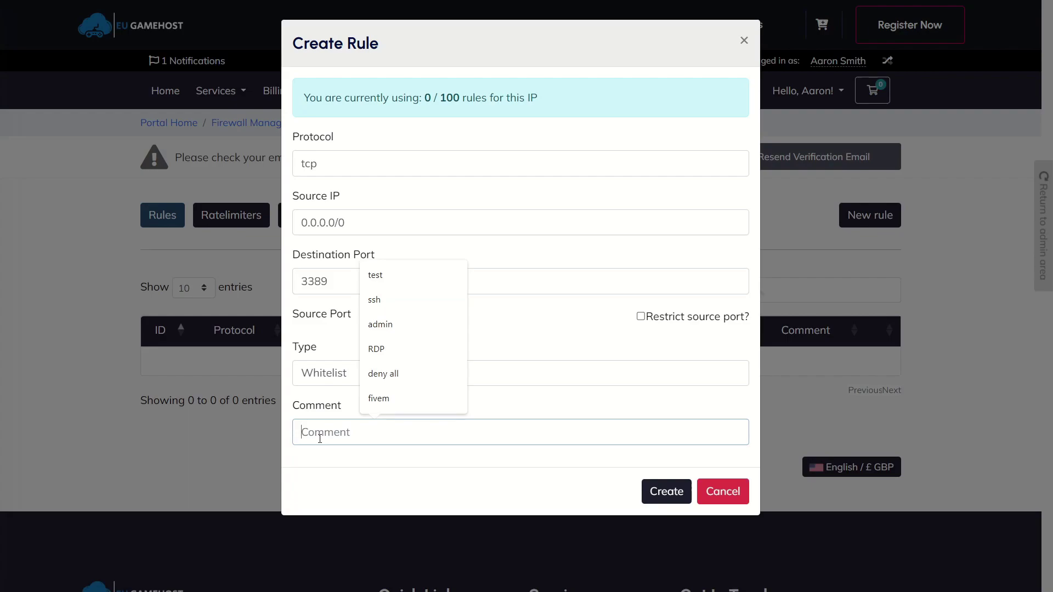
type("RDP")
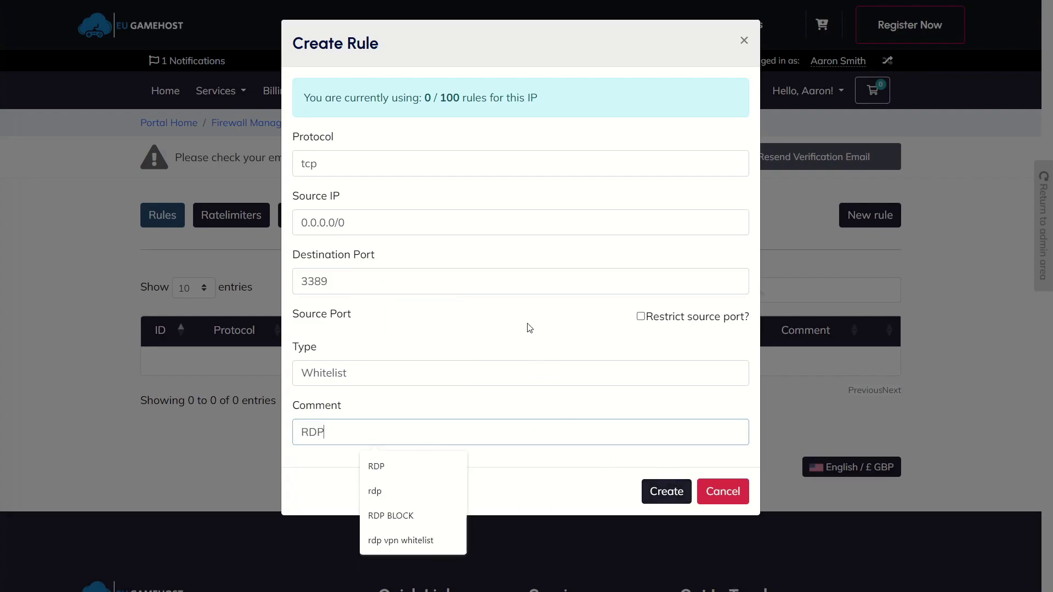
left_click(432, 320)
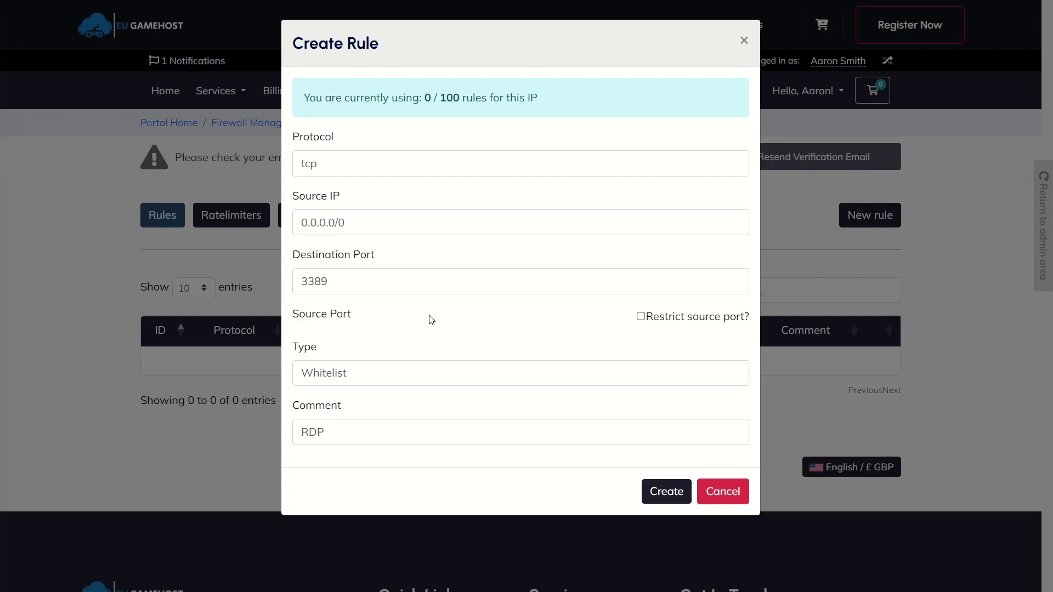
left_click(387, 275)
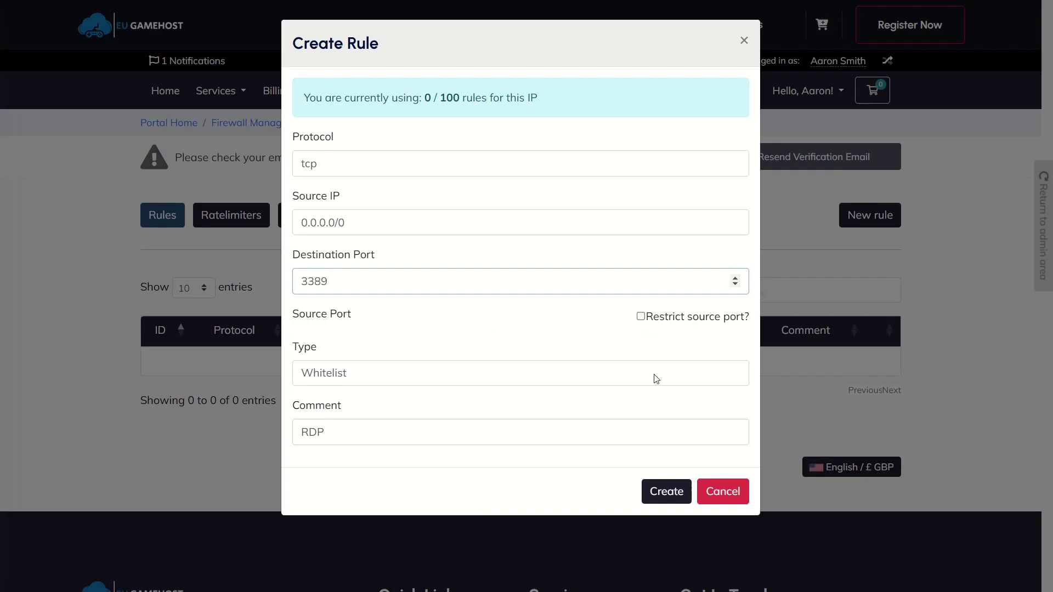
left_click(665, 494)
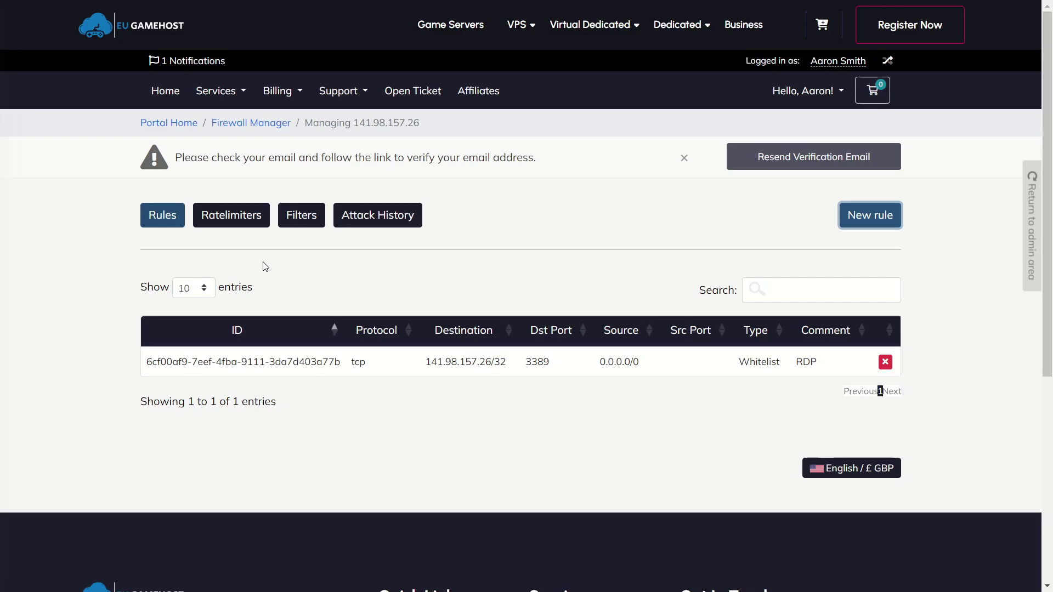
Step: Delete the existing TCP Service (symmetric) filter in 141.98.157.26's Filters list
left_click(306, 221)
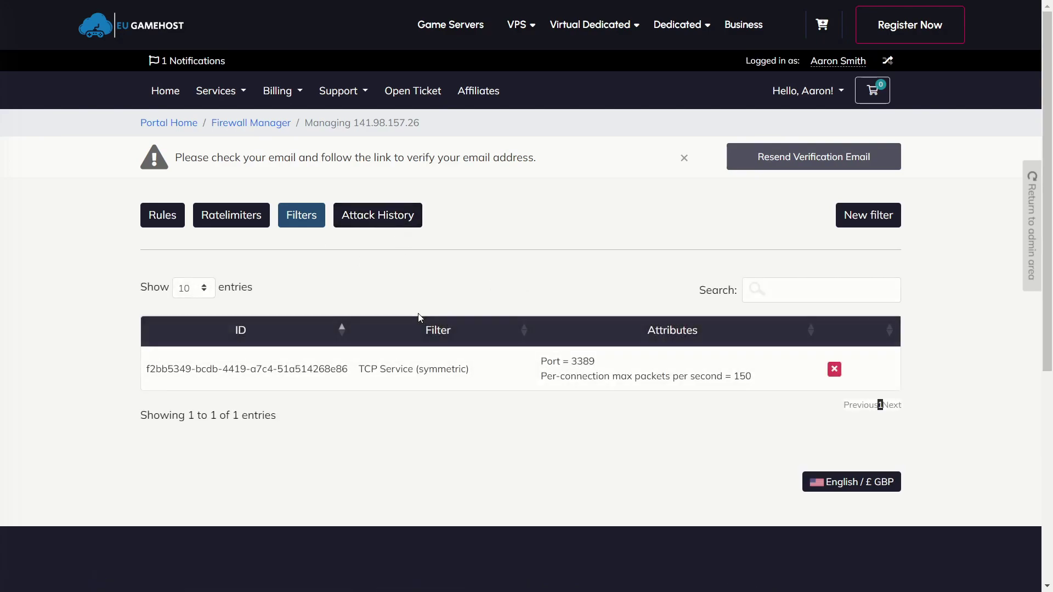
scroll(423, 318, "down", 1)
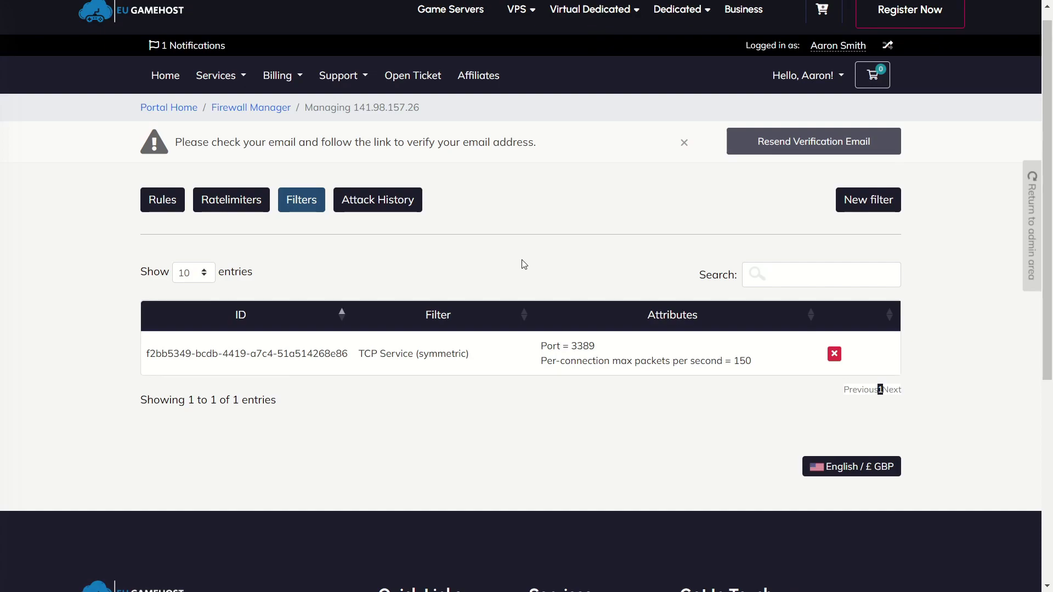
left_click_drag(434, 357, 492, 515)
left_click(476, 443)
left_click(835, 354)
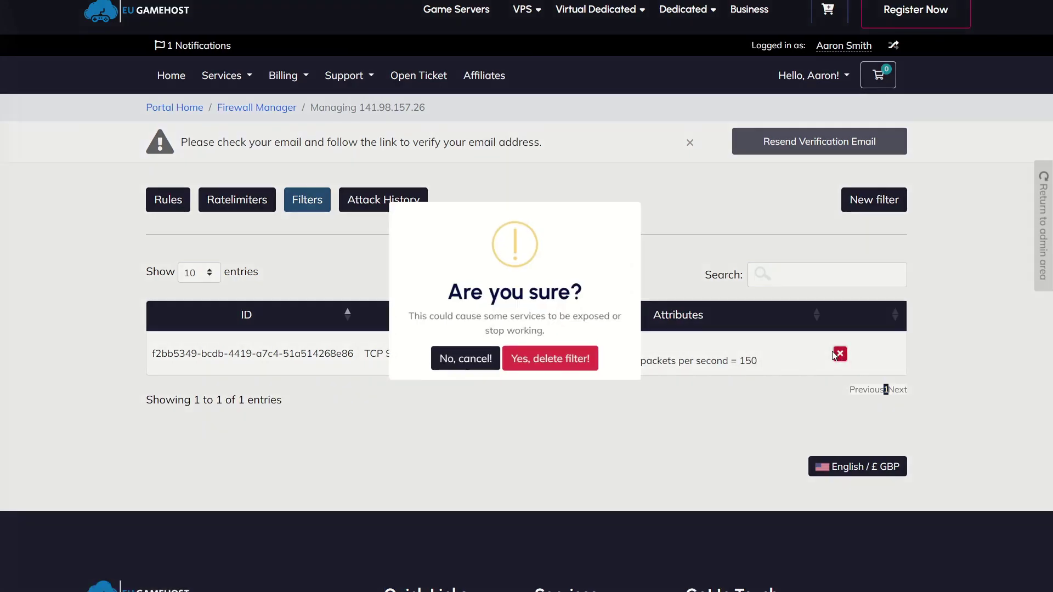
left_click(543, 394)
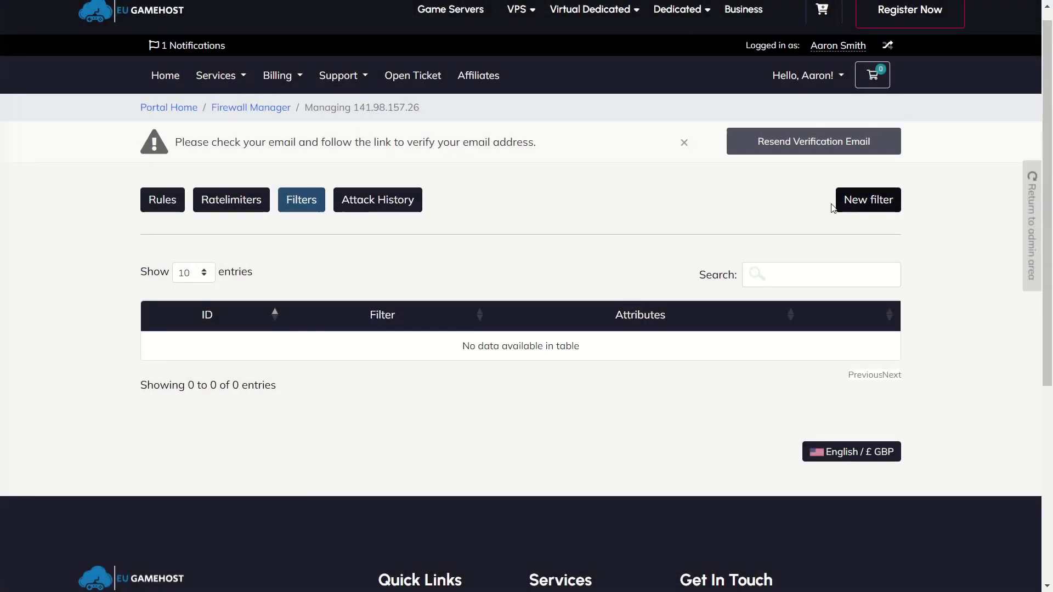
Step: Fill in a TCP Service (symmetric) filter with port 3389 and a 150 packets-per-second cap
left_click(859, 199)
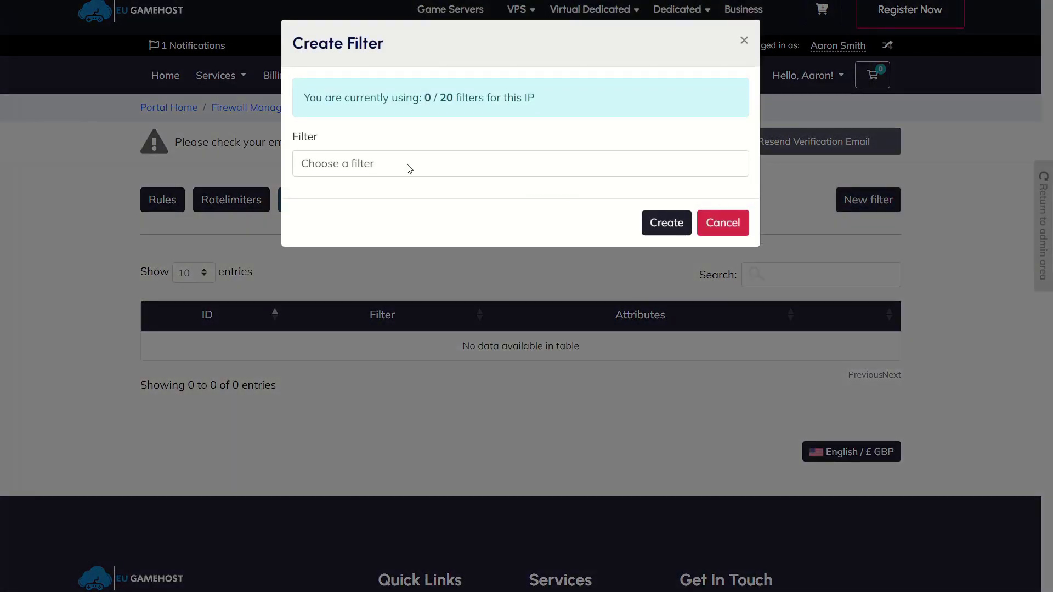
left_click(355, 164)
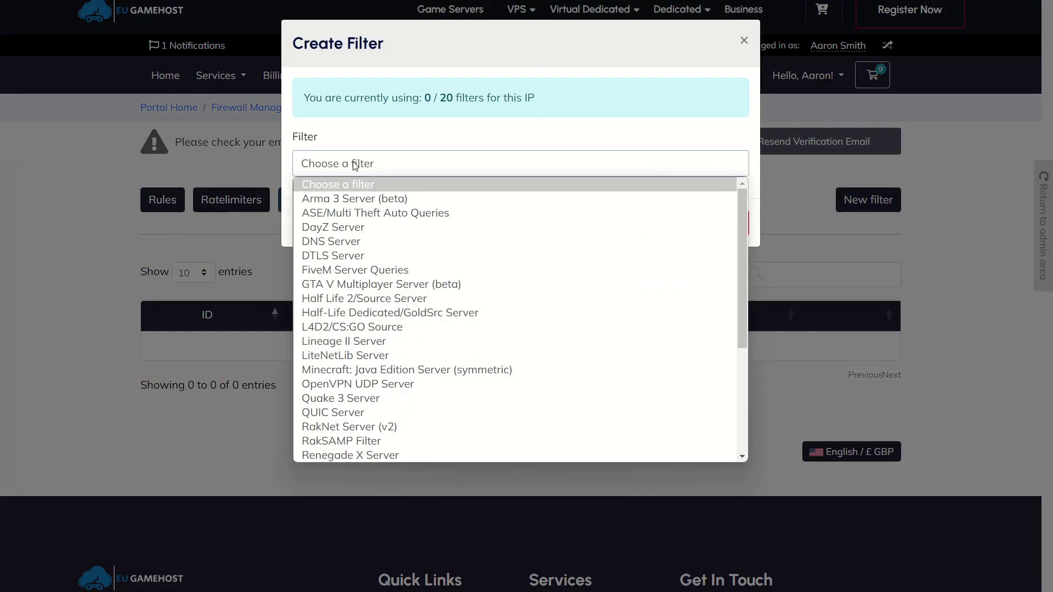
key("t")
key("Down")
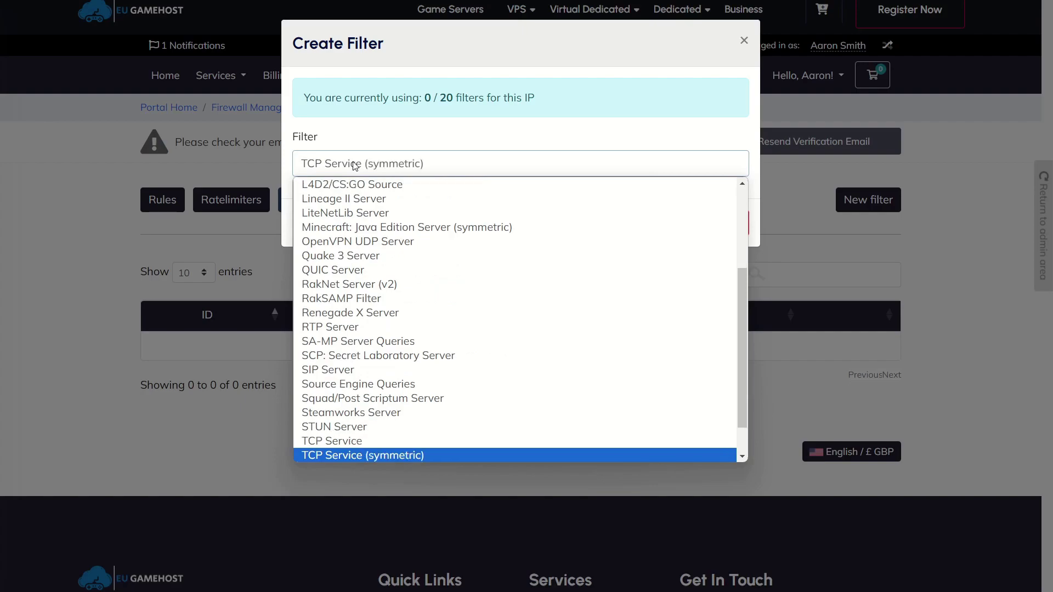
key("Return")
left_click(325, 227)
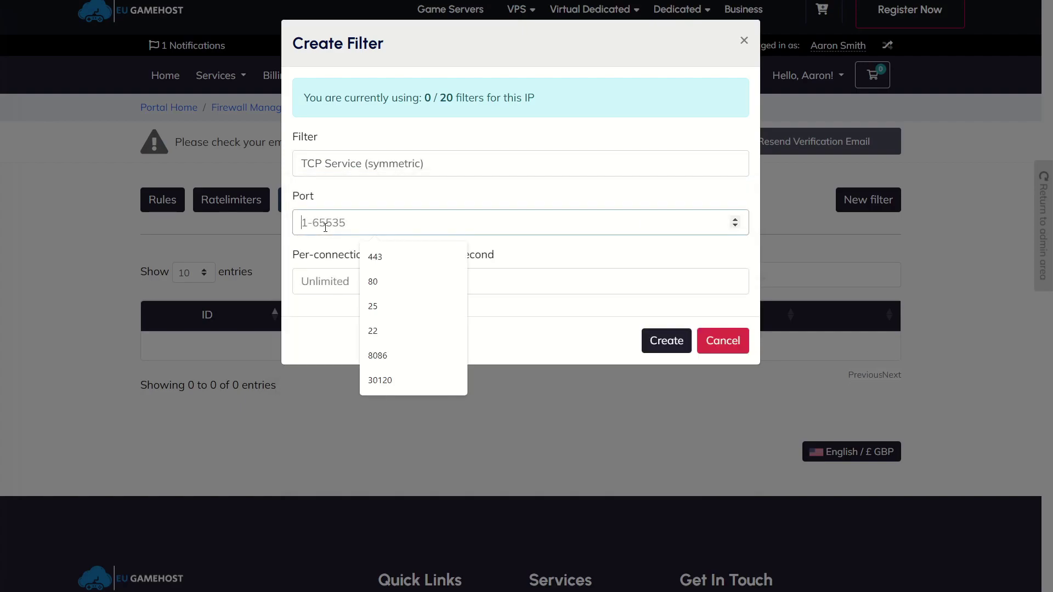
type("3389")
left_click(328, 281)
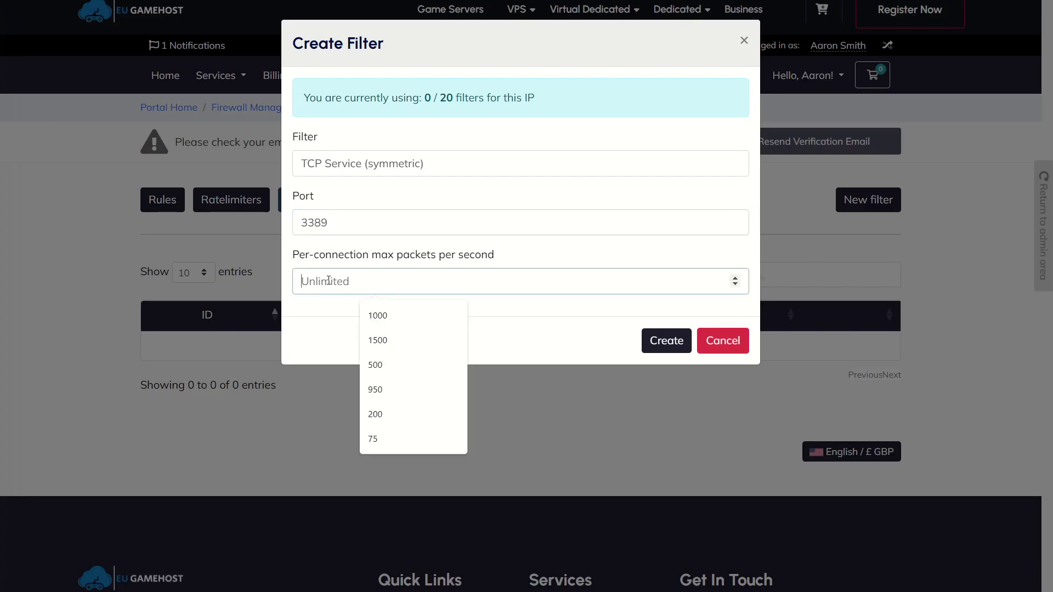
type("150")
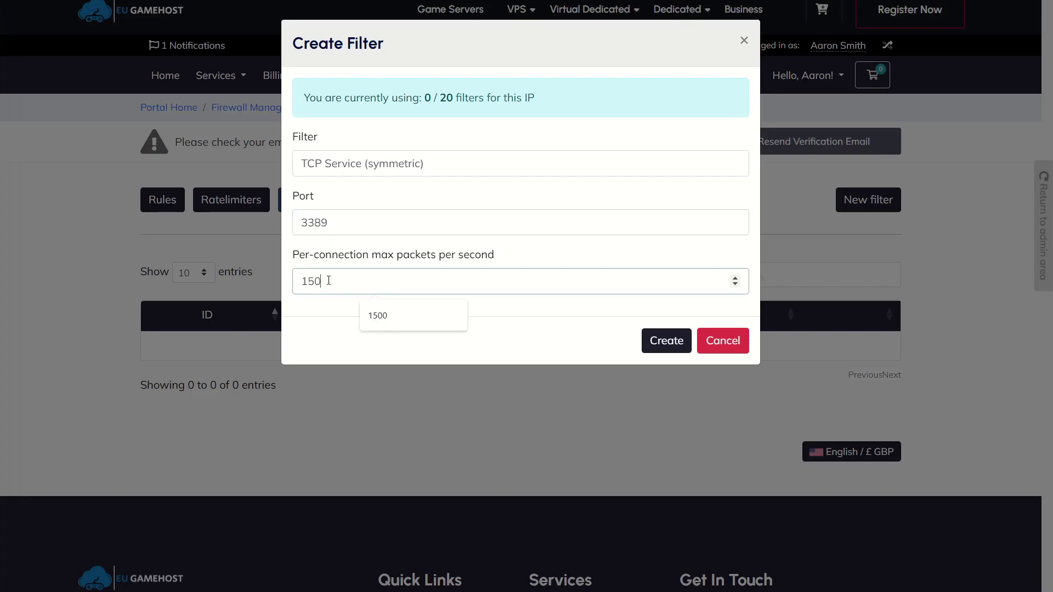
Step: Reopen the filter form and create the port 3389 filter capped at 150 pps
left_click(733, 345)
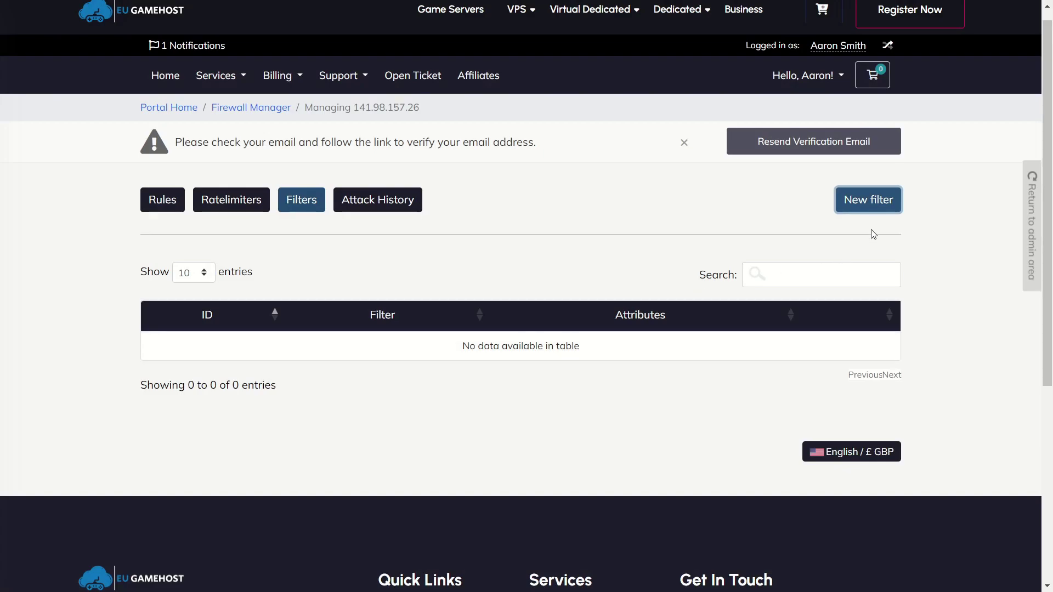
left_click(871, 201)
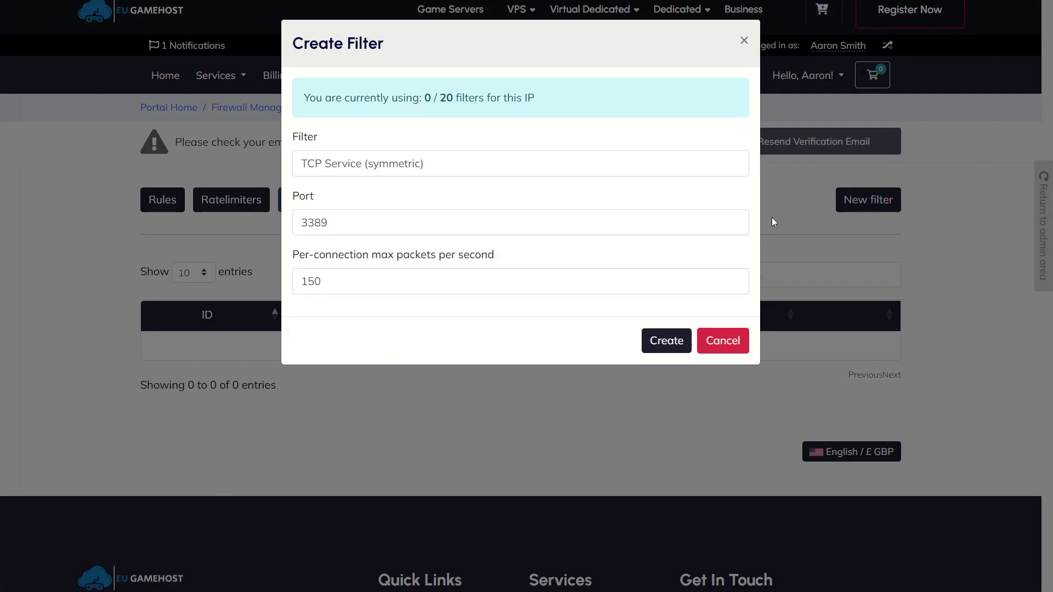
left_click(670, 343)
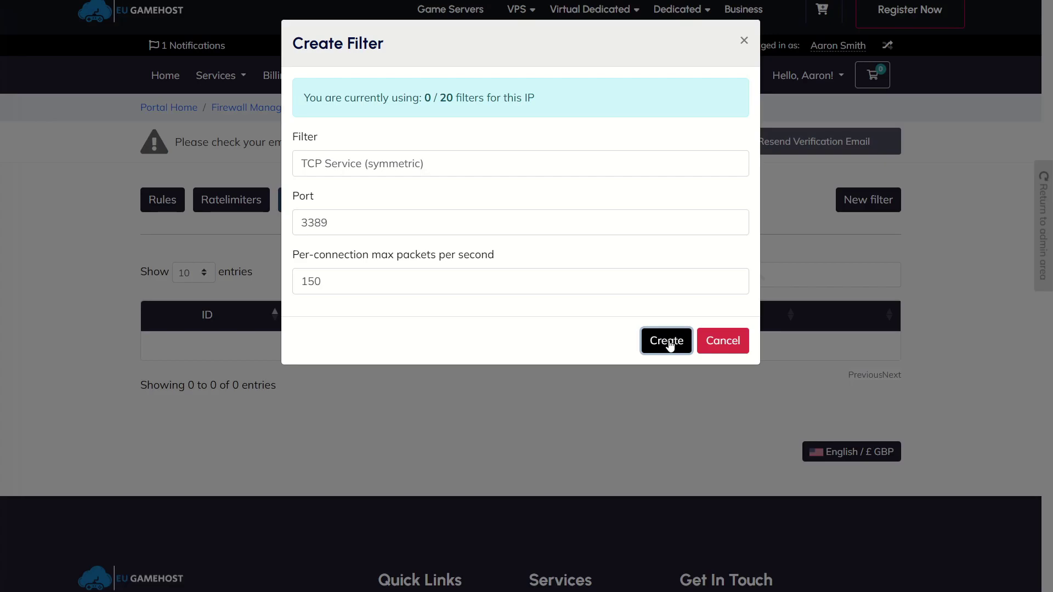
left_click(667, 341)
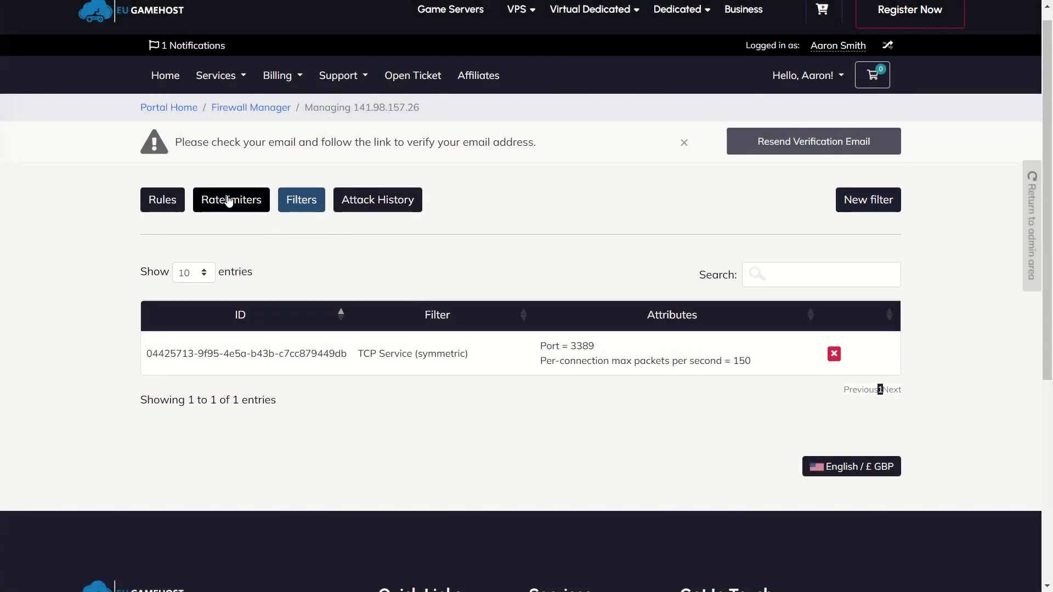
Step: Check Attack History for 141.98.157.26, then return to its Rules list
left_click(373, 200)
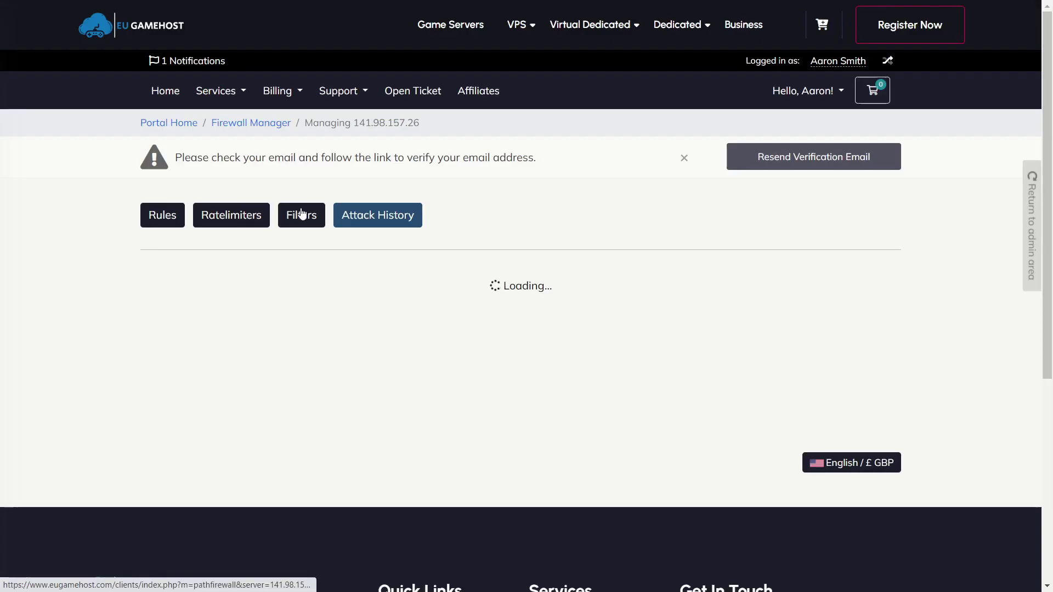
left_click(182, 219)
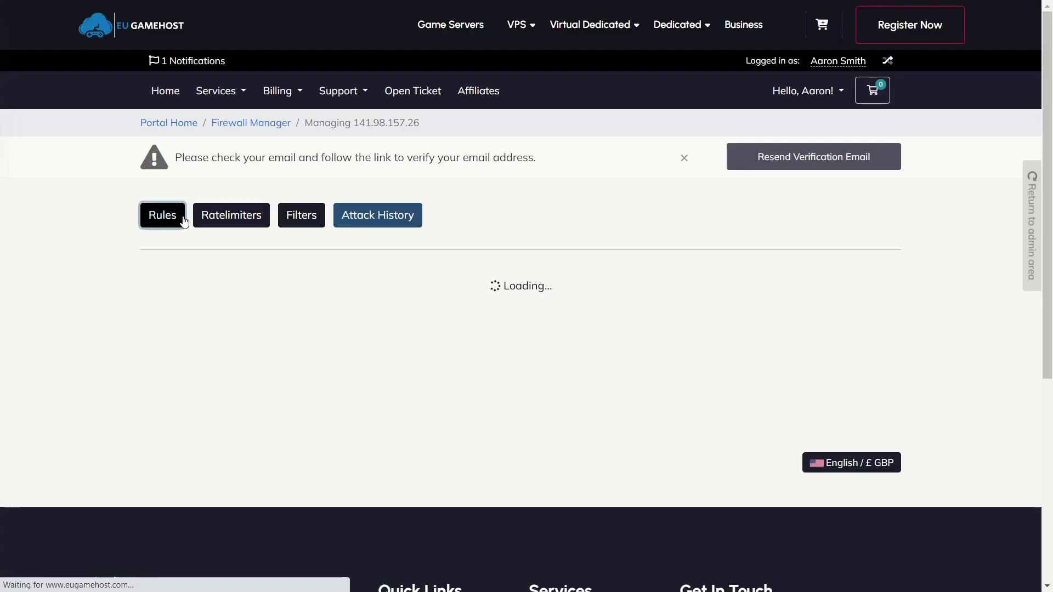